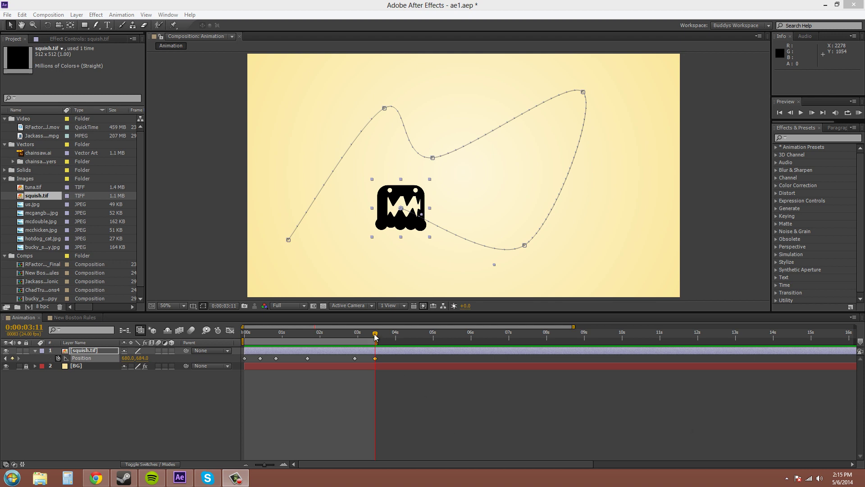
drag(375, 335, 234, 352)
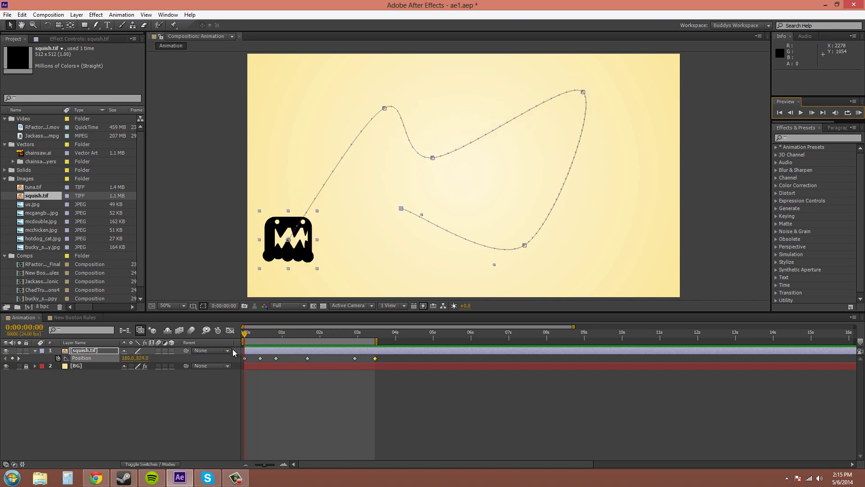
click(143, 383)
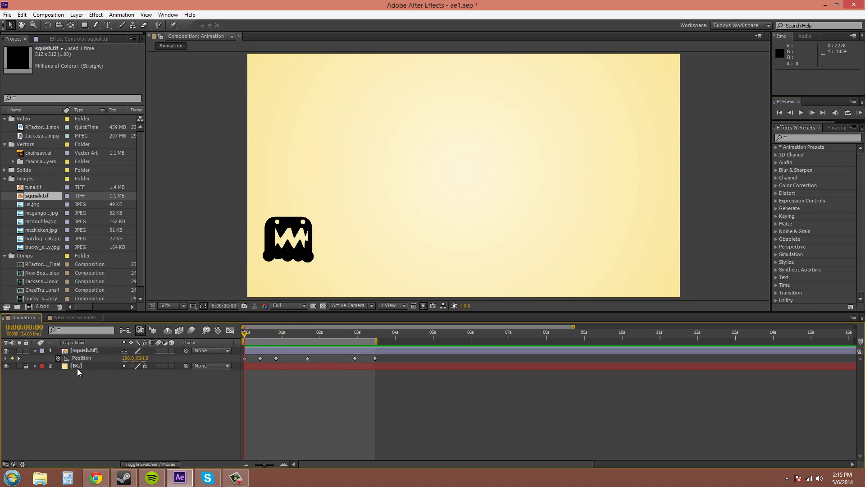
click(90, 351)
drag(245, 337, 333, 345)
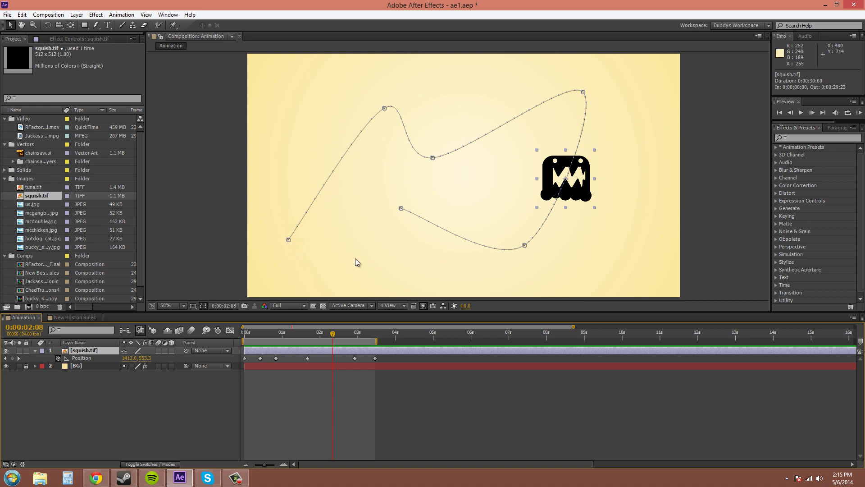
drag(332, 336, 245, 337)
click(857, 113)
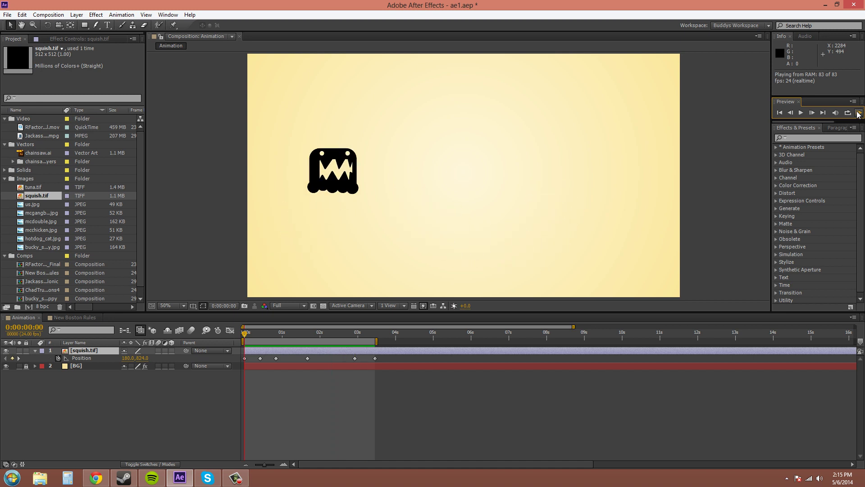
click(858, 112)
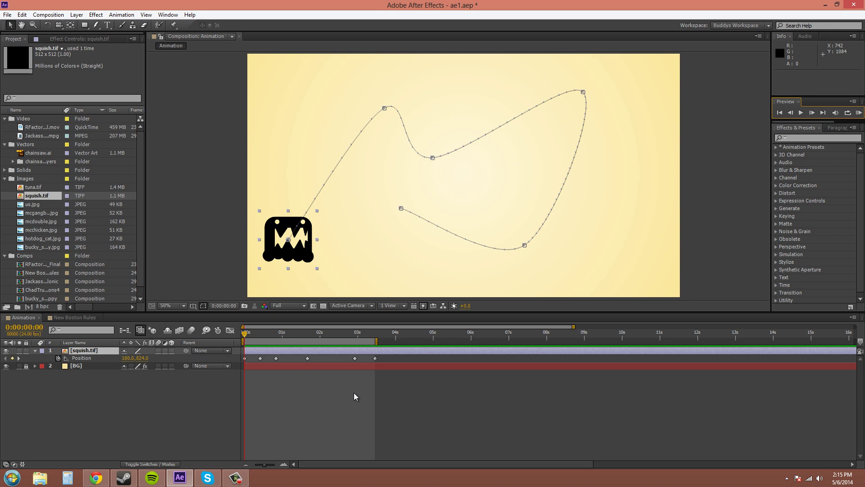
Step: Show squish.tif's Position speed graph in the Graph Editor with Show Reference Graph turned off
click(230, 331)
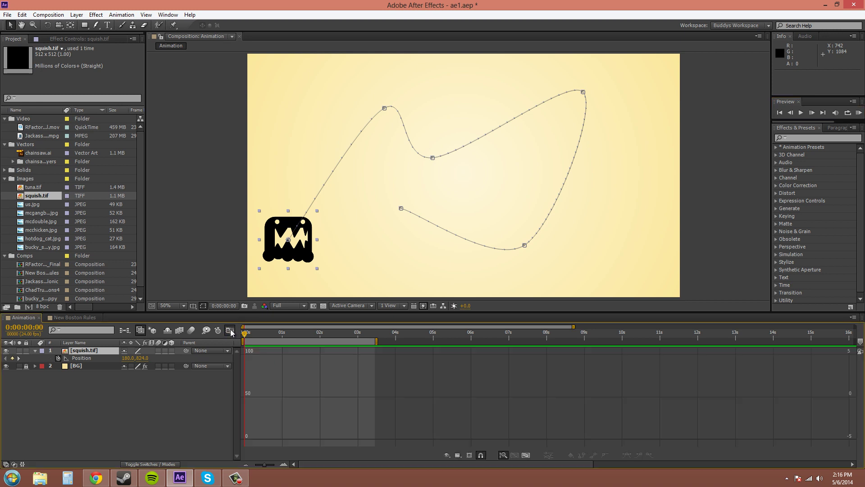
click(79, 359)
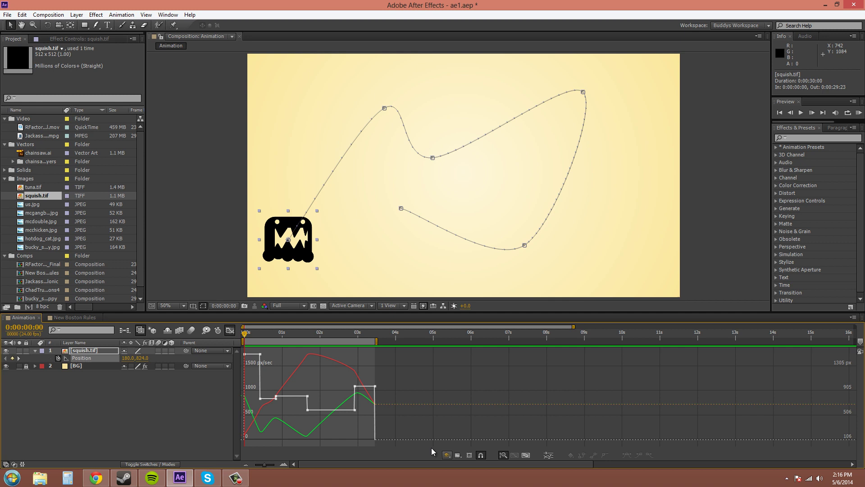
click(457, 455)
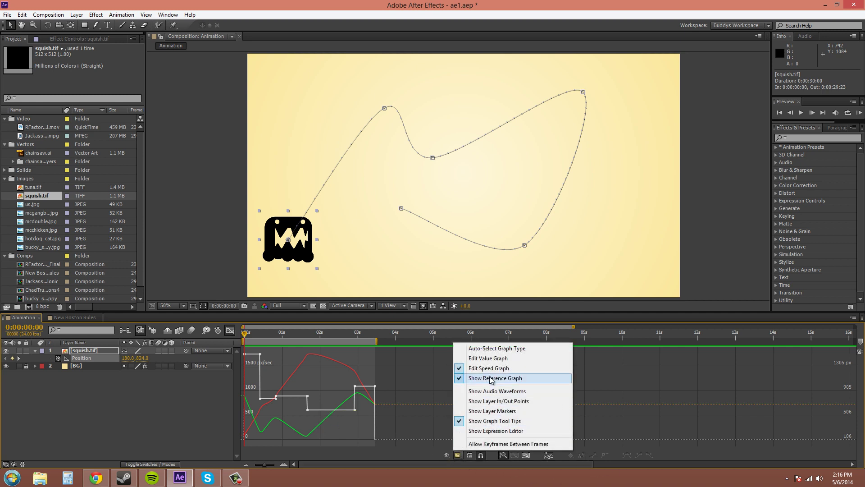
click(491, 378)
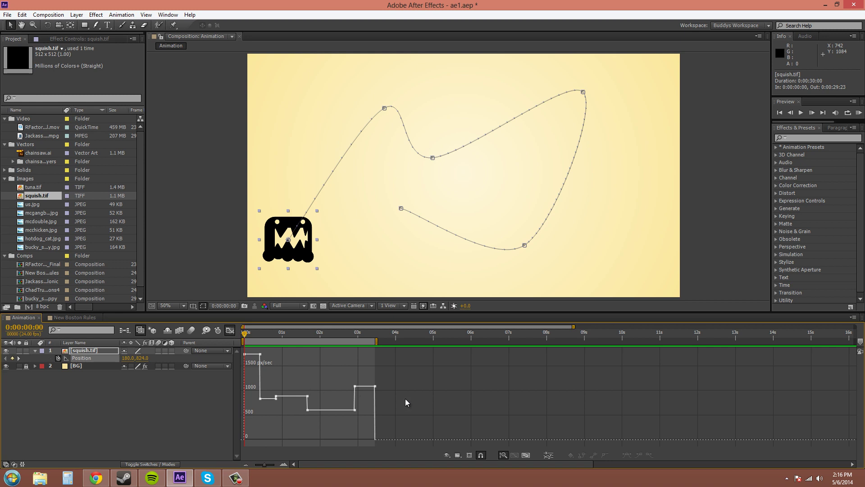
click(457, 455)
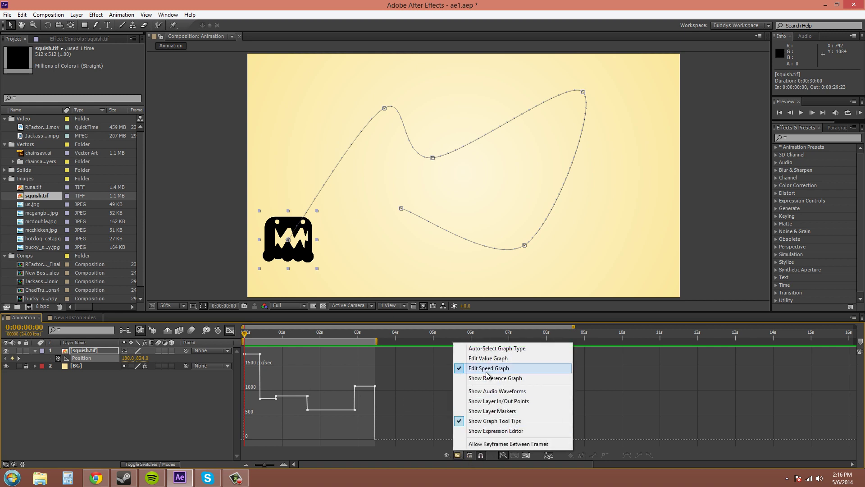
click(416, 418)
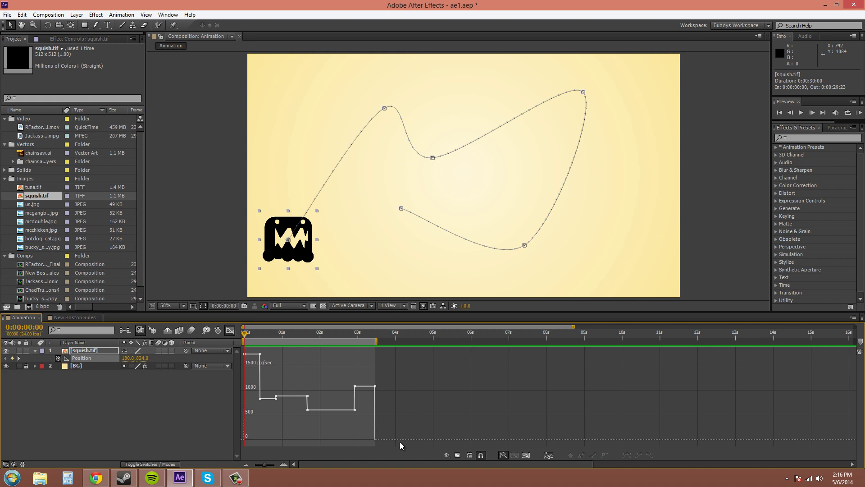
Step: Set all of squish.tif's Position keyframes to Rove Across Time, giving a constant 912.89 px/sec
drag(393, 372, 246, 439)
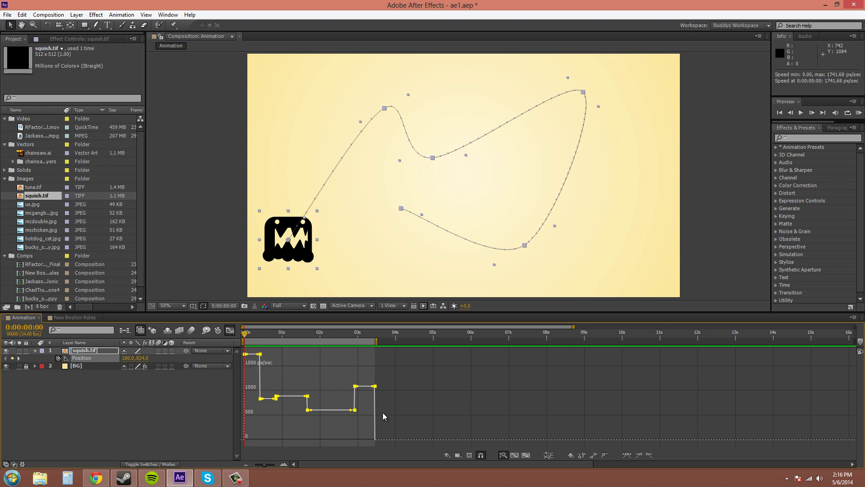
right_click(354, 410)
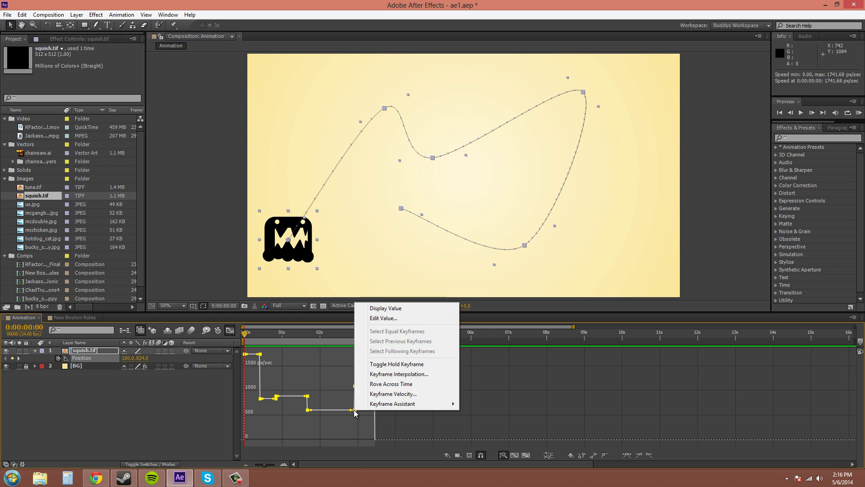
click(390, 384)
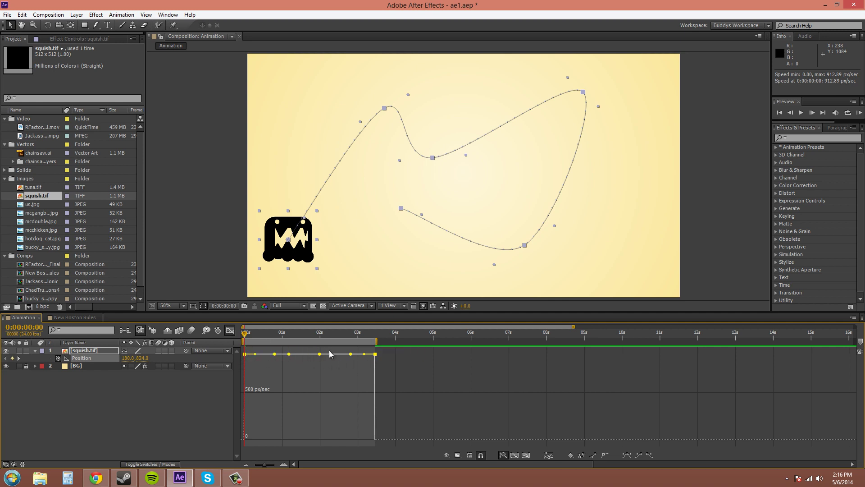
click(859, 114)
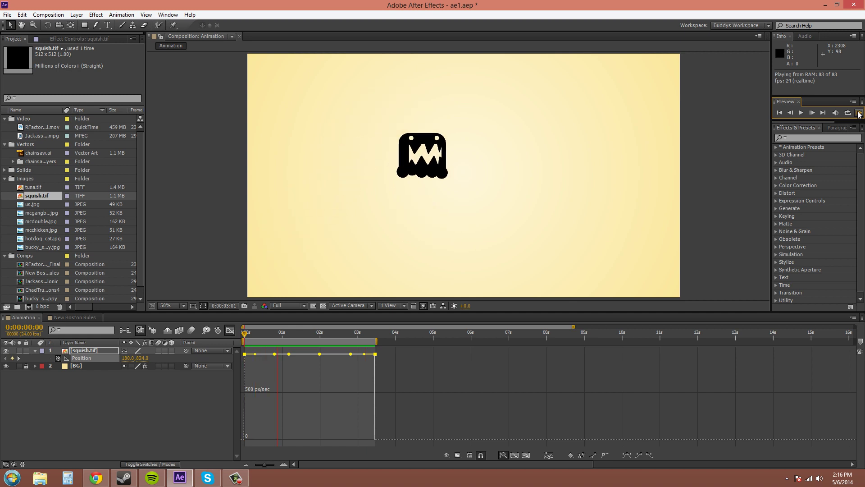
click(859, 113)
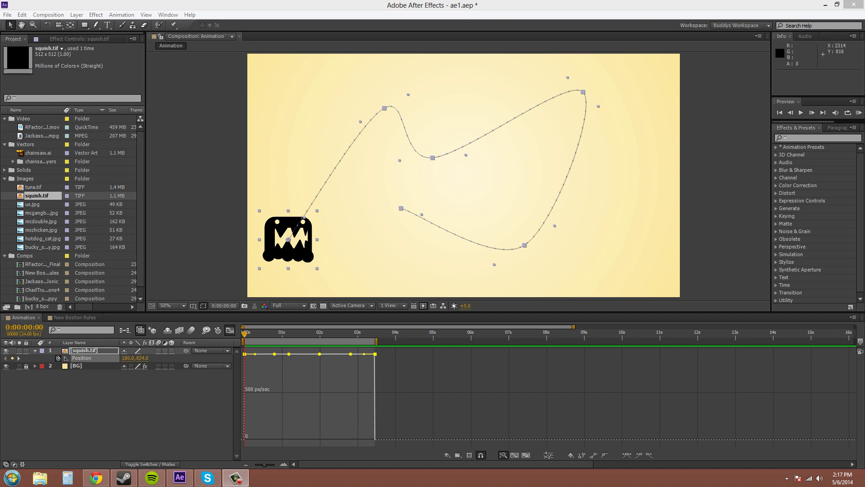
key(F2)
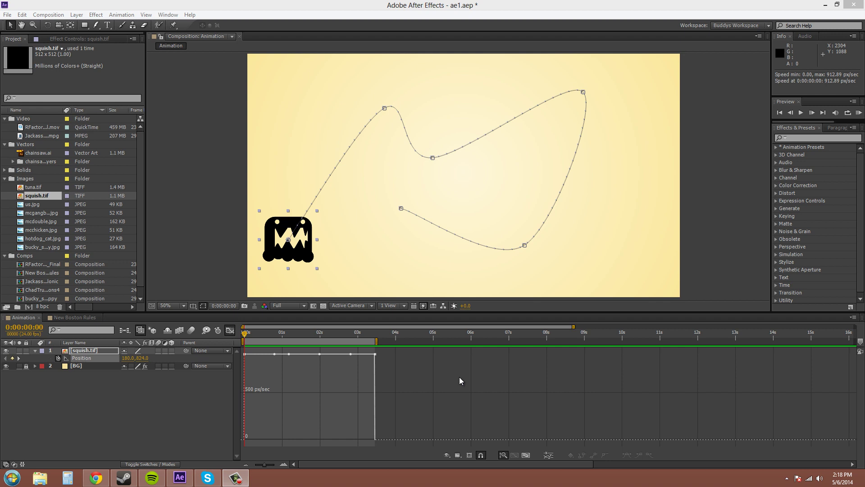
drag(458, 376, 239, 354)
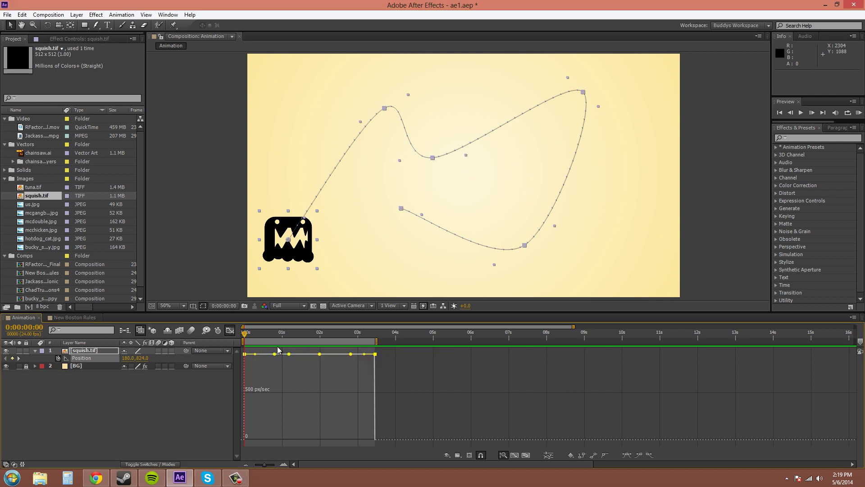
mouse_move(320, 354)
drag(402, 376, 239, 353)
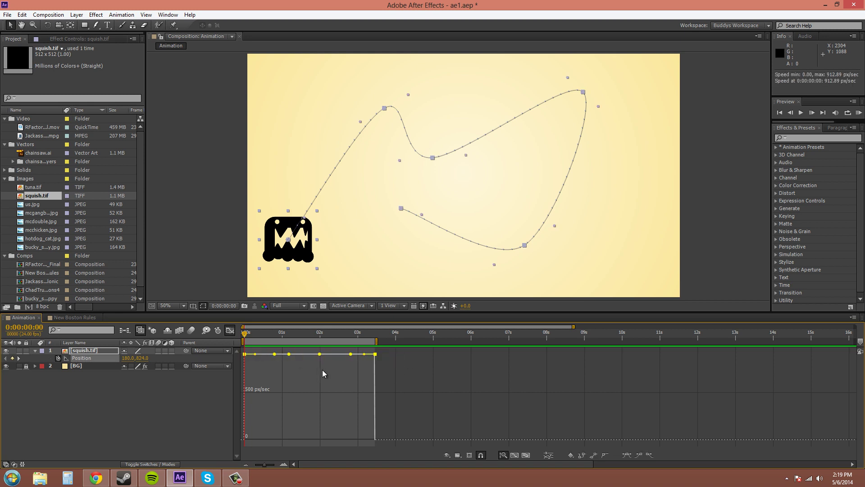
drag(325, 369, 283, 353)
right_click(319, 354)
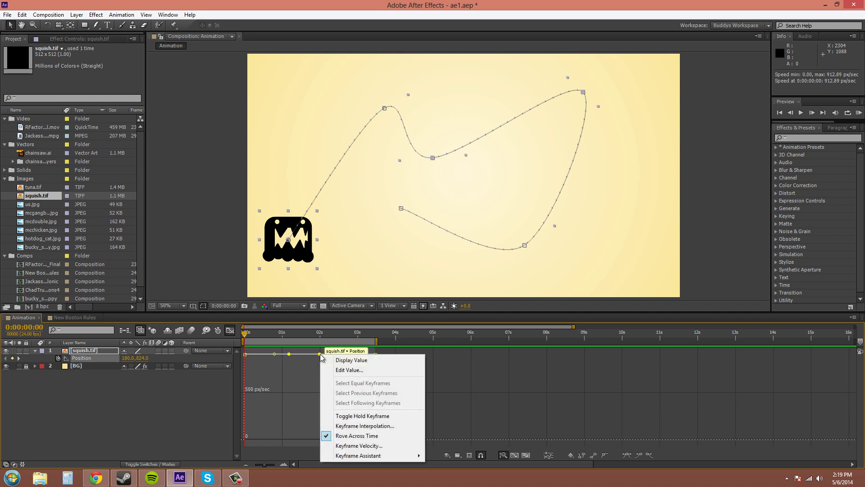
click(360, 436)
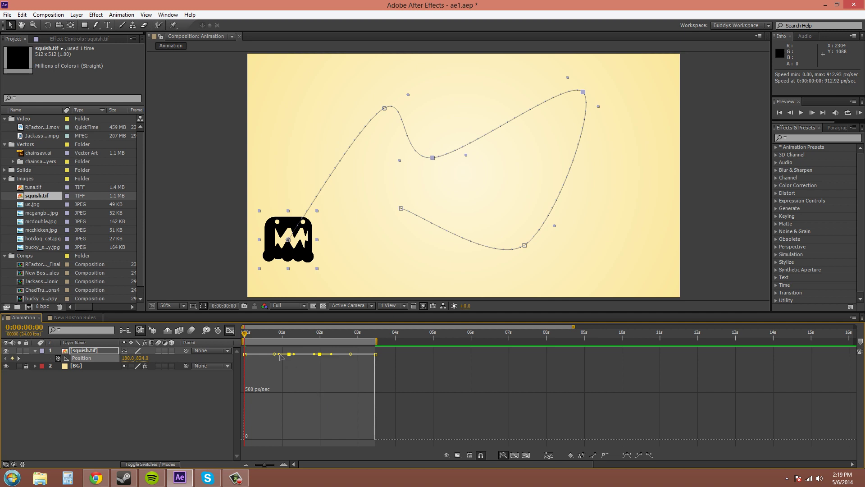
drag(280, 354, 283, 361)
drag(286, 369, 290, 371)
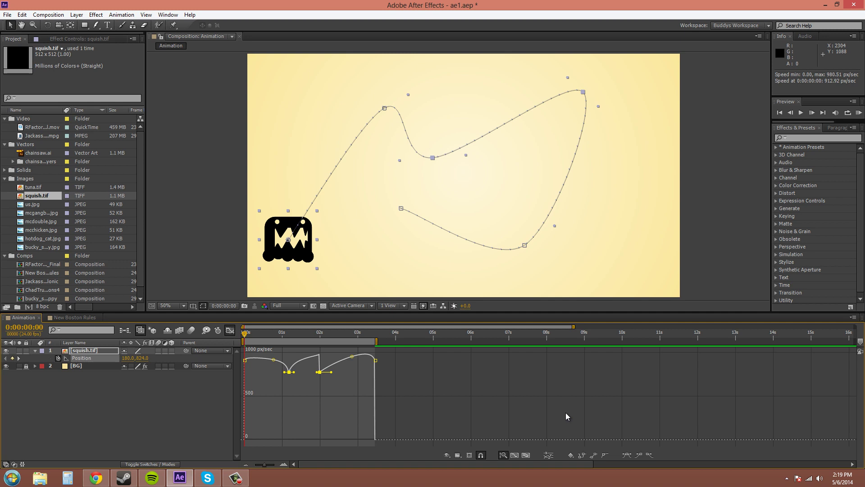
key(ctrl+z)
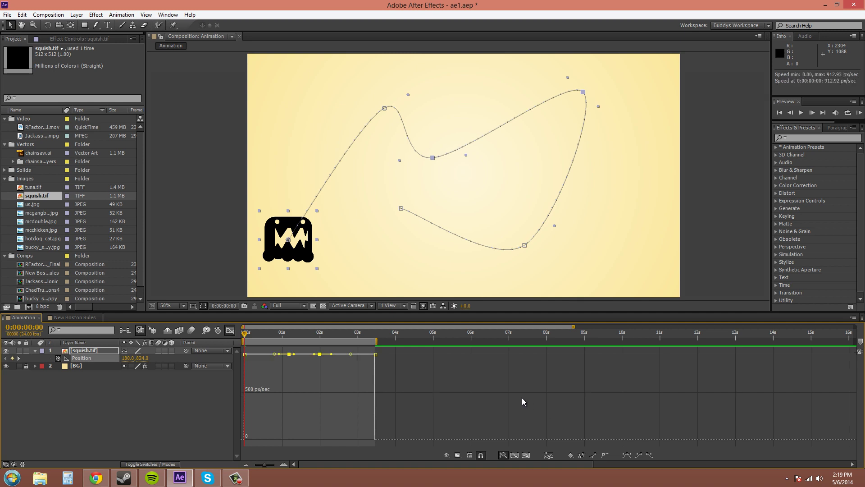
key(ctrl+z)
click(386, 372)
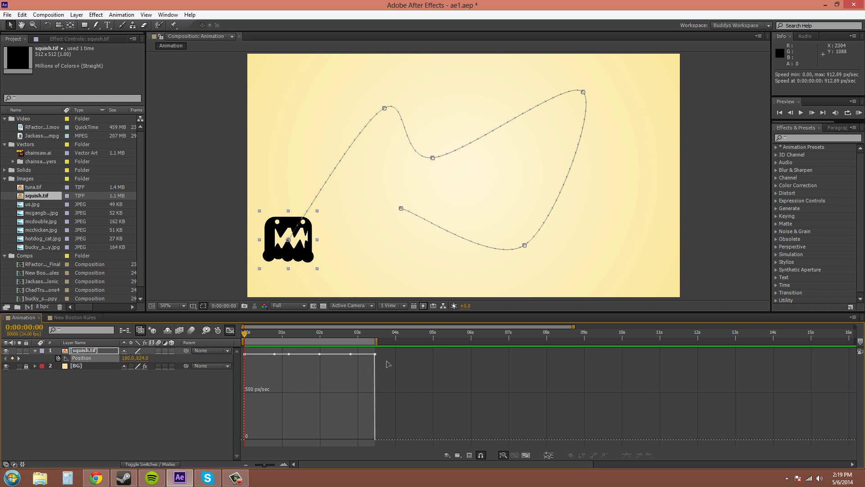
Step: Apply Easy Ease to the last and first Position keyframes, arching speed to a 1369.34 px/sec peak
drag(403, 374, 239, 388)
right_click(319, 354)
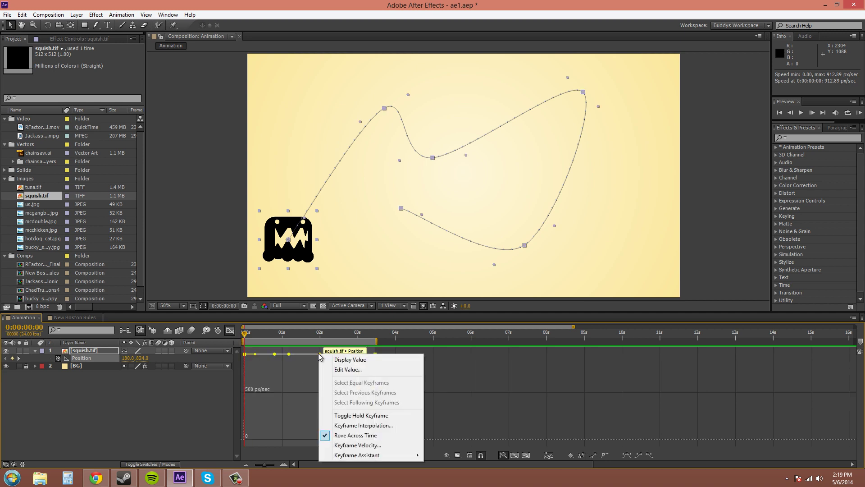
click(449, 390)
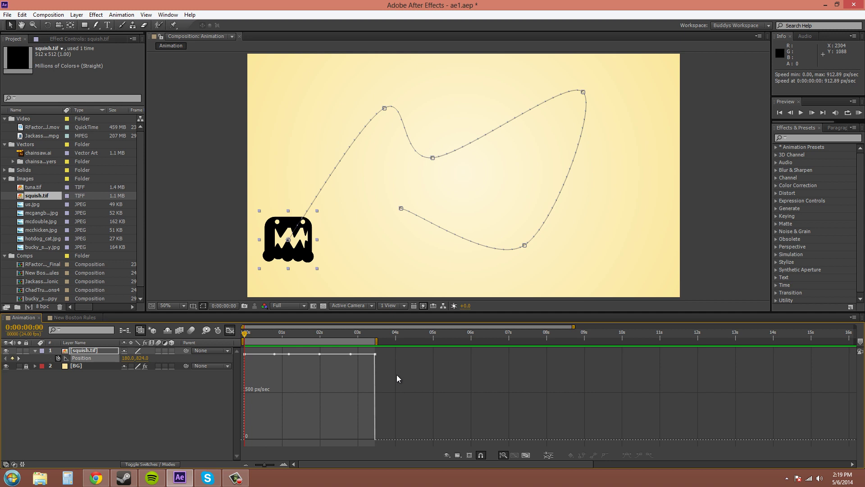
drag(396, 375, 372, 352)
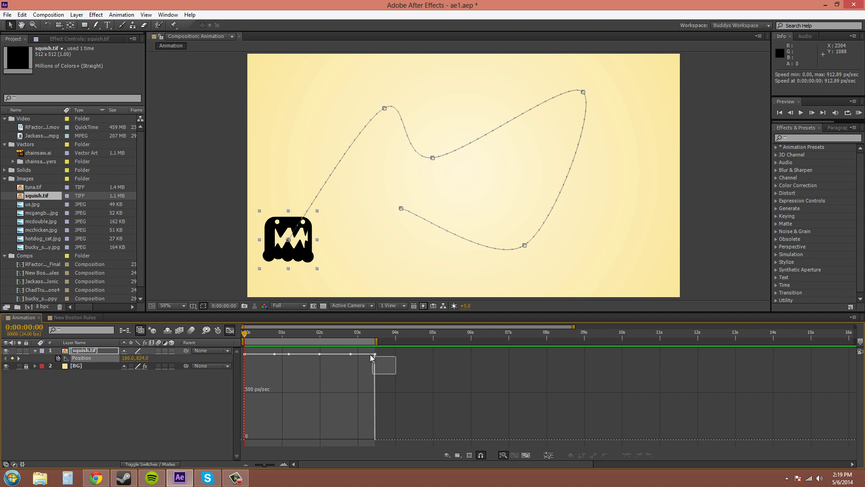
click(627, 456)
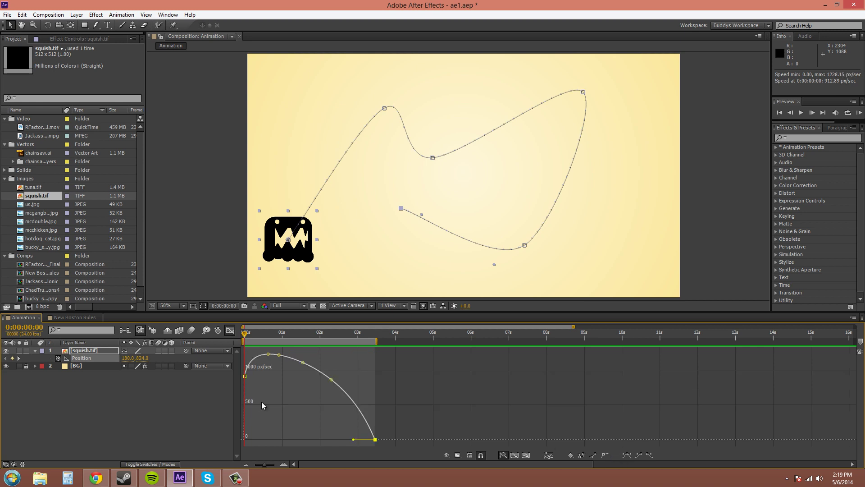
drag(270, 397, 236, 372)
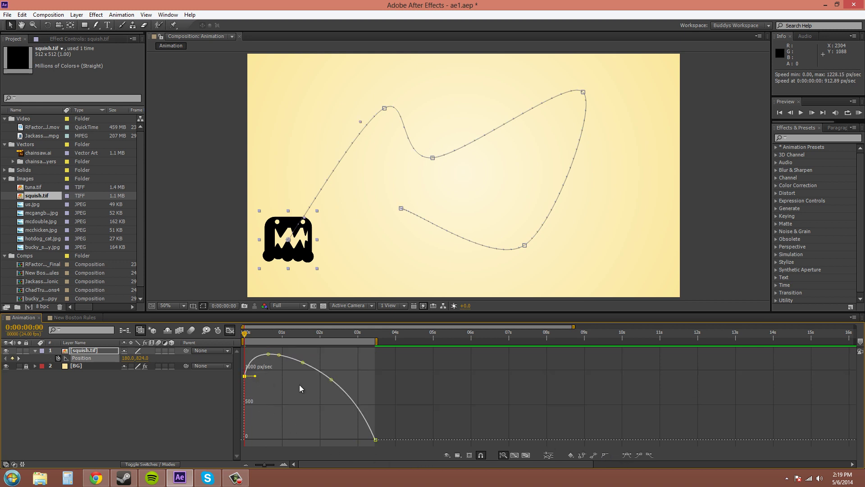
click(627, 456)
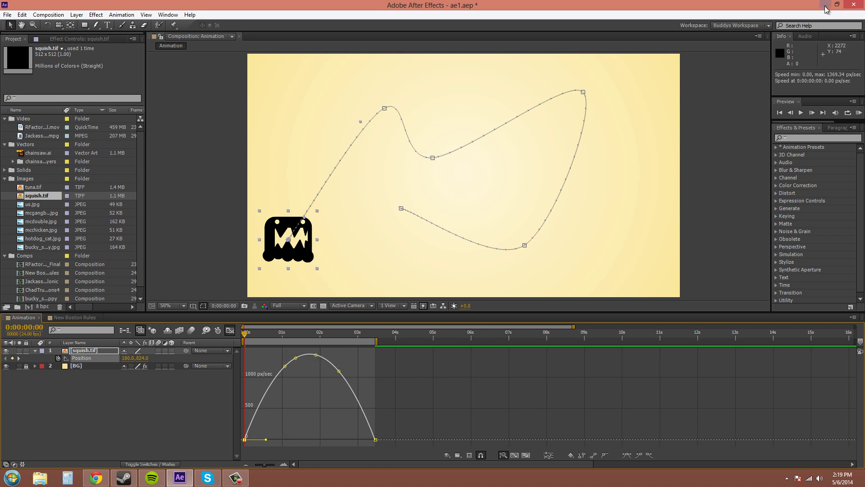
Step: RAM-preview the squish animation, then move the current time to its end at 0:00:03:11
click(859, 114)
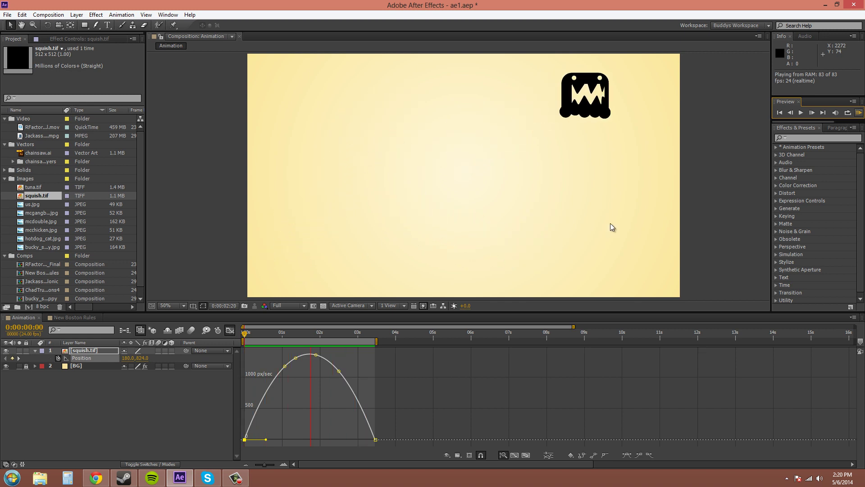
key(space)
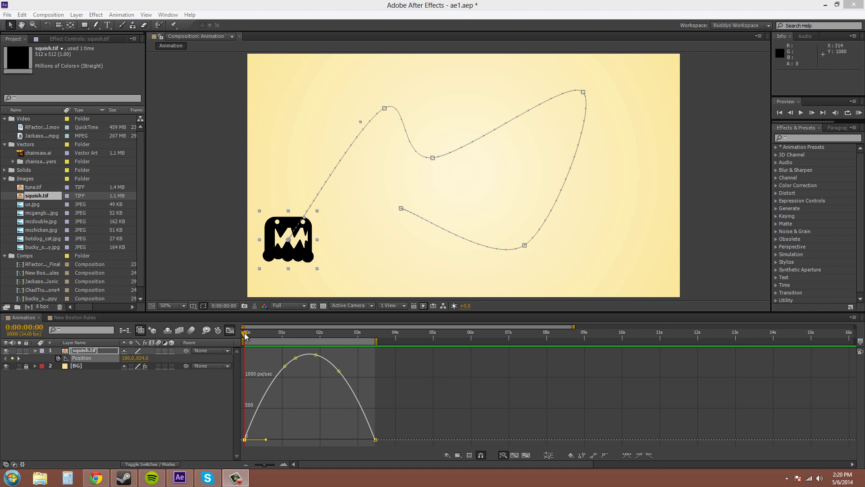
click(376, 439)
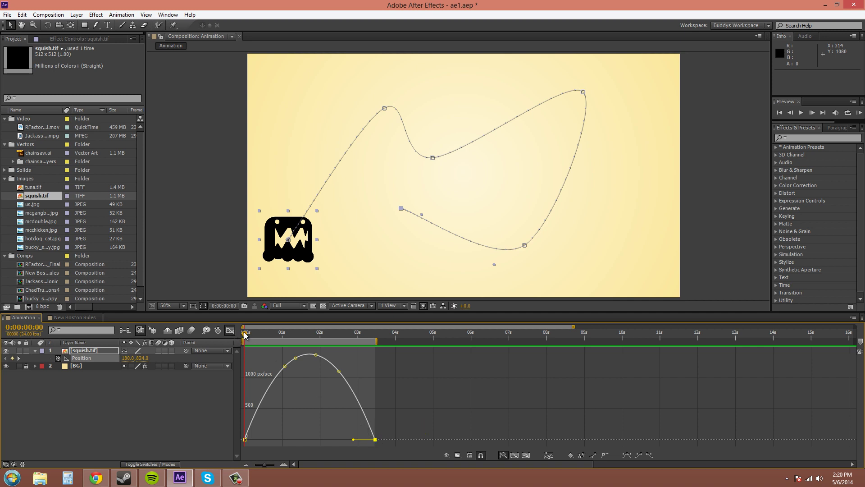
drag(247, 335, 375, 366)
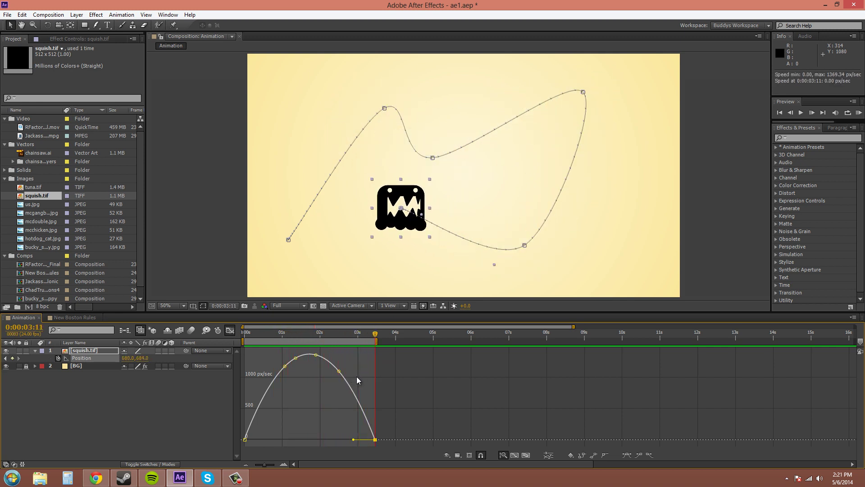
click(357, 377)
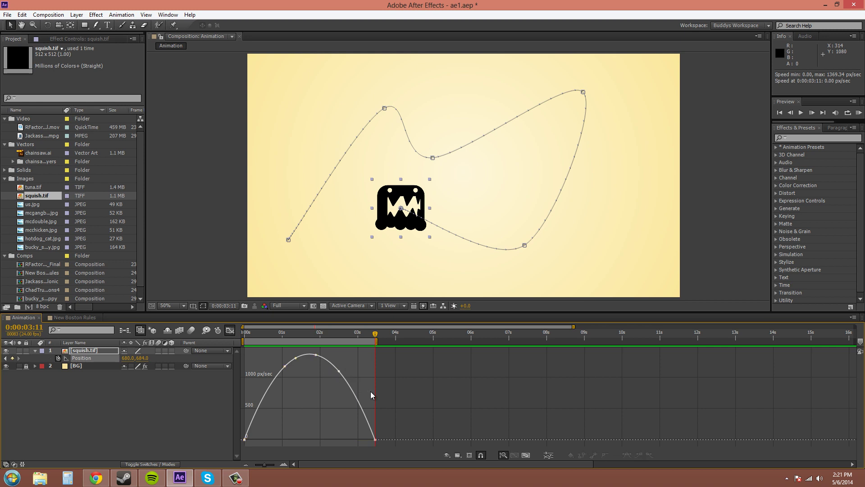